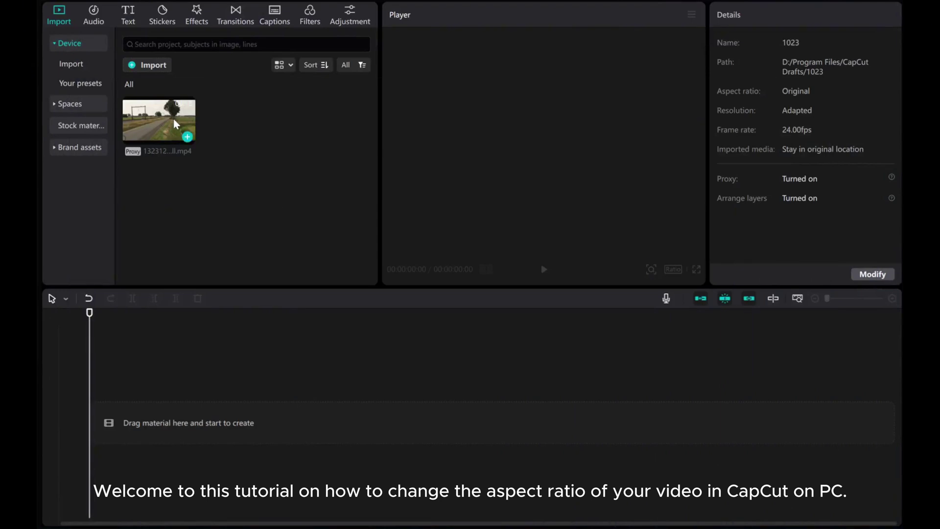
Step: Preview the country-road cyclist clip, place it on the timeline, and select it
left_click(150, 122)
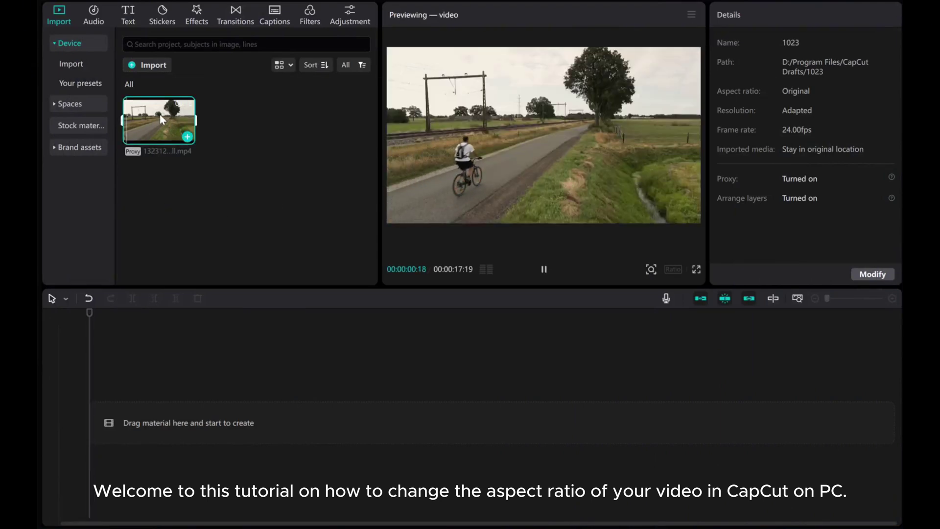
left_click_drag(156, 116, 154, 403)
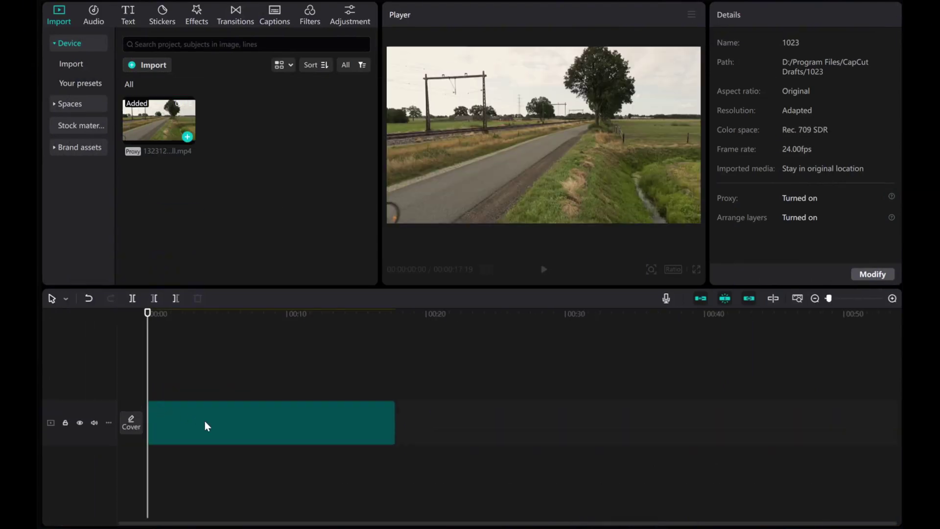
left_click(204, 420)
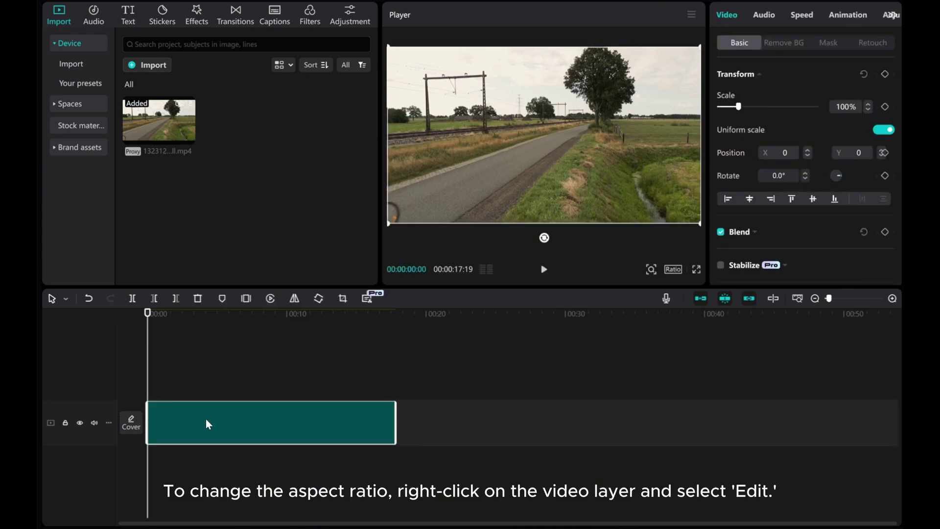
Step: Open the timeline clip's context menu to reach Edit > Crop ratio
right_click(242, 416)
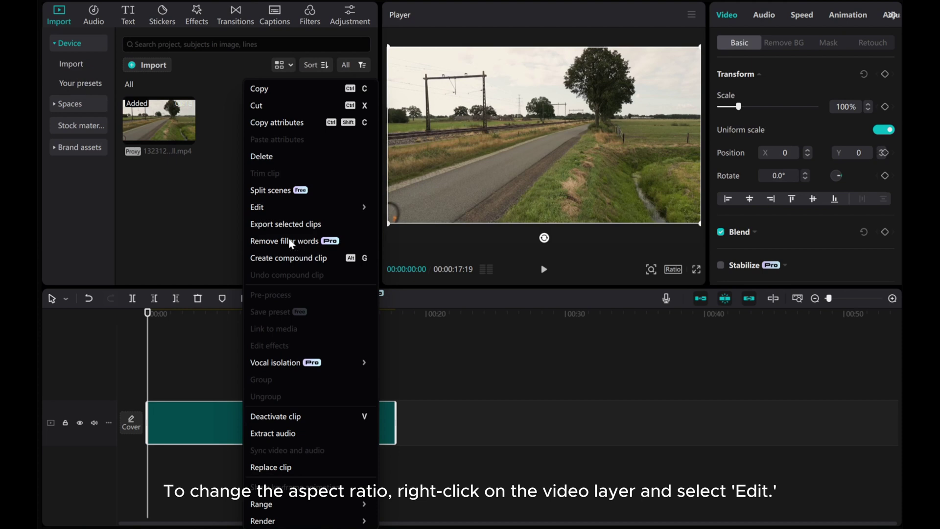
mouse_move(309, 207)
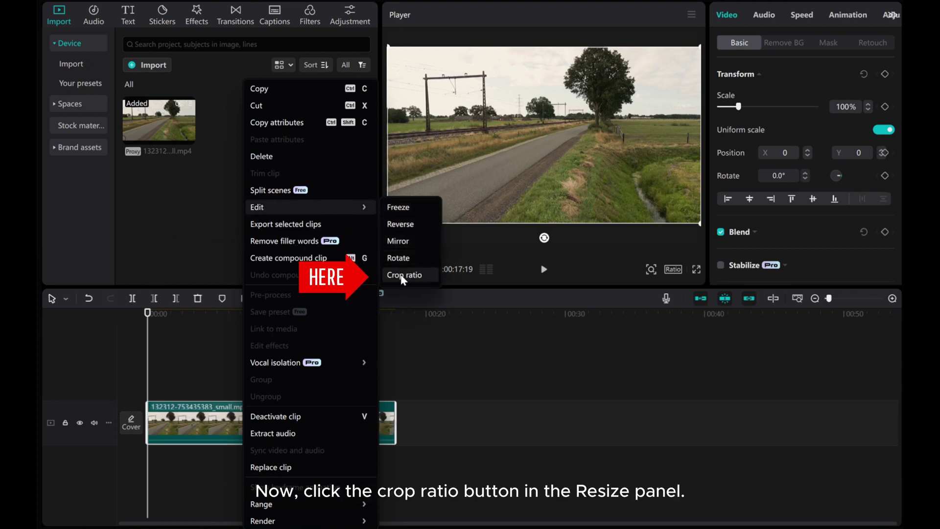
Step: In Resize, set the clip's crop ratio to 9:16 after briefly trying 16:9
left_click(417, 276)
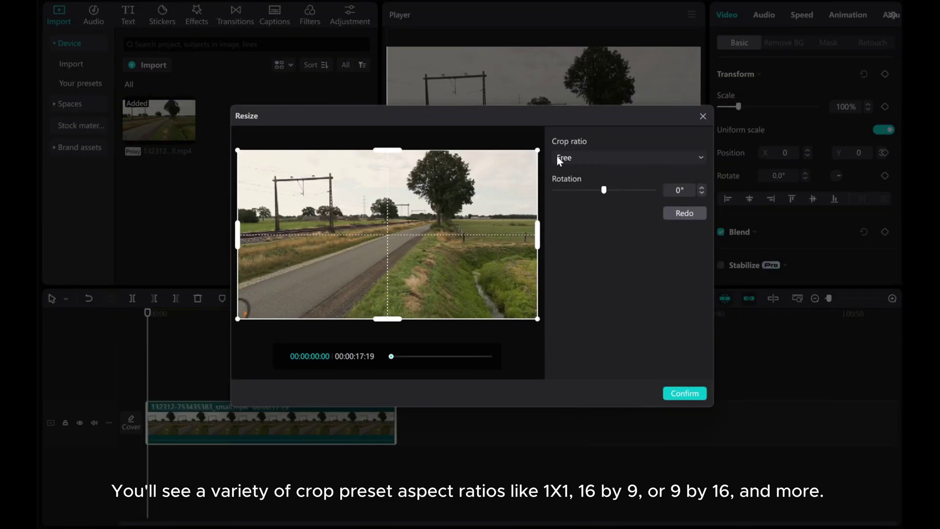
left_click(587, 159)
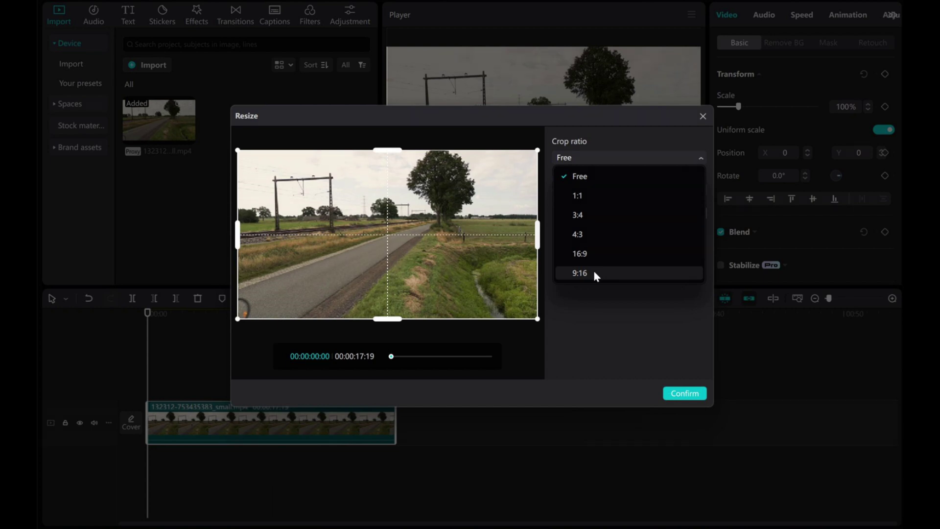
left_click(582, 254)
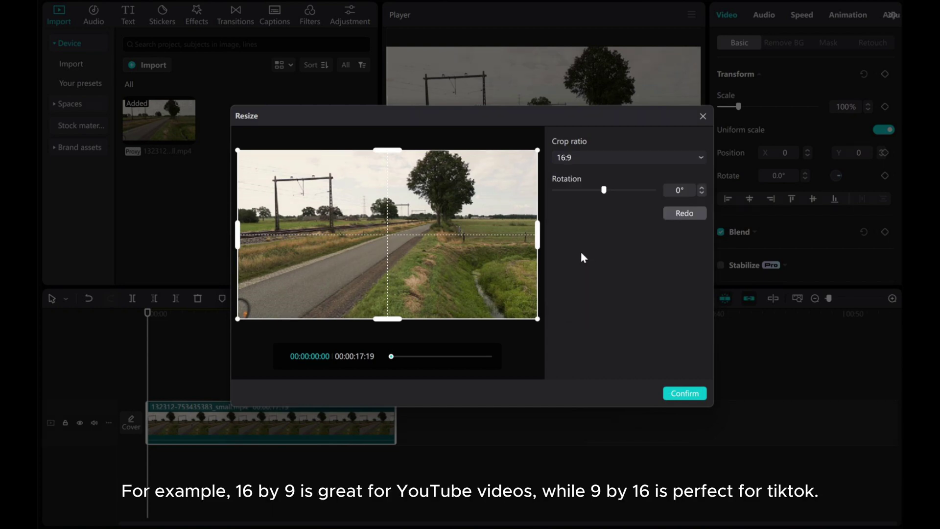
left_click(585, 160)
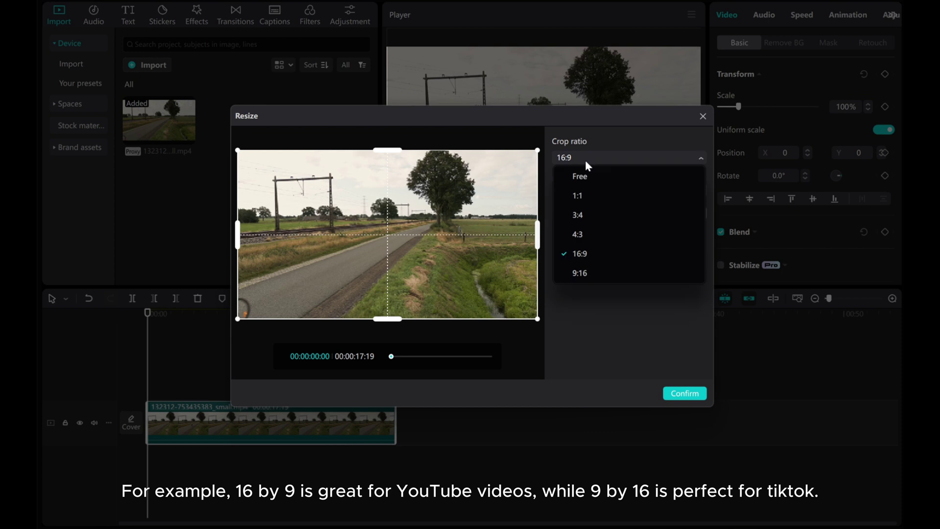
left_click(591, 272)
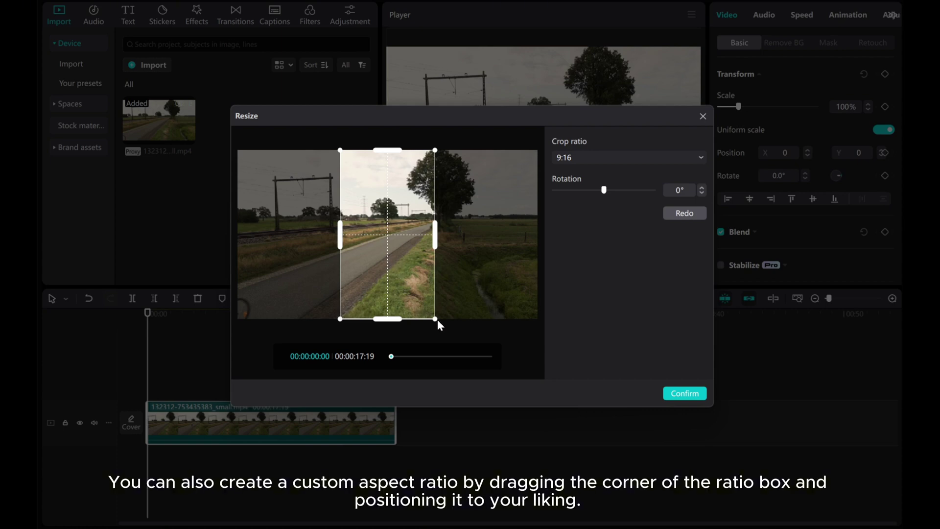
Step: Nudge the 9:16 crop box rightward so the tall tree sits inside it
mouse_move(436, 320)
left_mouse_down()
mouse_move(412, 280)
mouse_move(437, 319)
left_mouse_up()
mouse_move(386, 267)
left_mouse_down()
mouse_move(430, 273)
mouse_move(410, 271)
left_mouse_up()
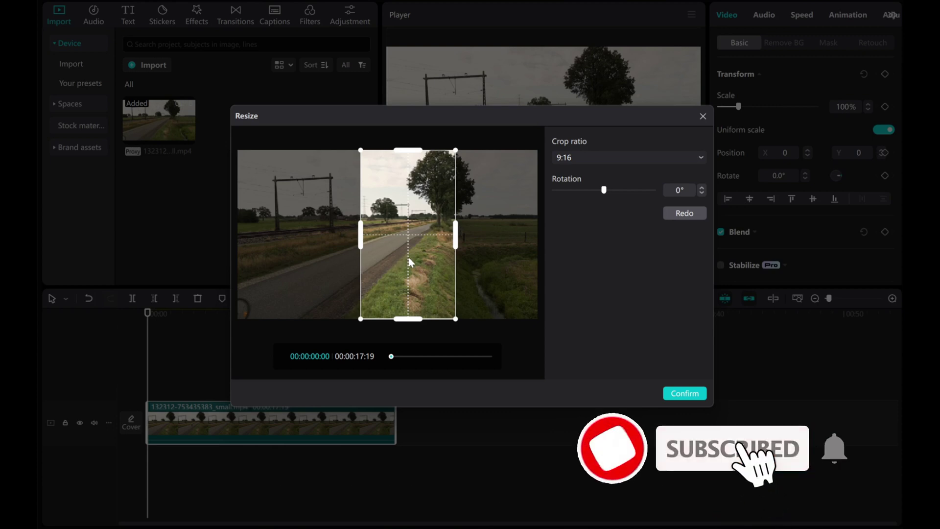
Step: Confirm the 9:16 crop and preview the cropped clip to about 6 seconds
left_click(686, 394)
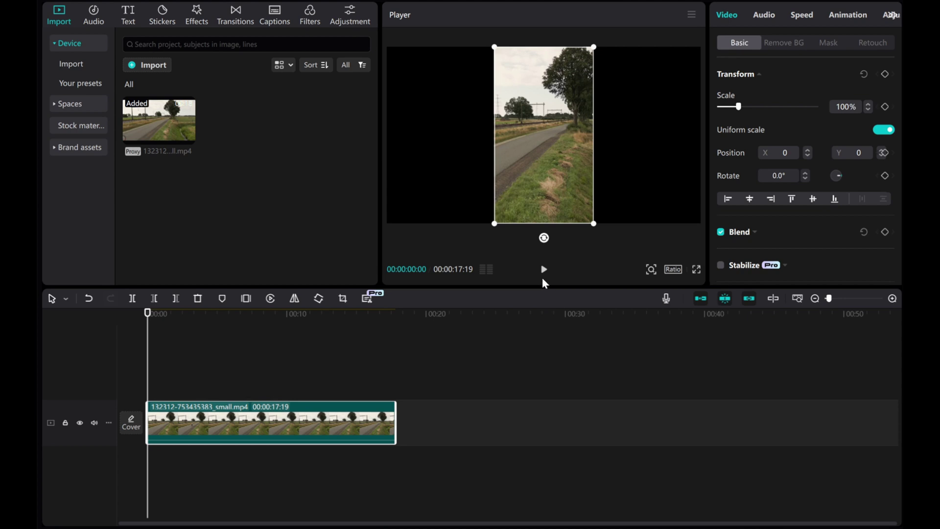
left_click(544, 271)
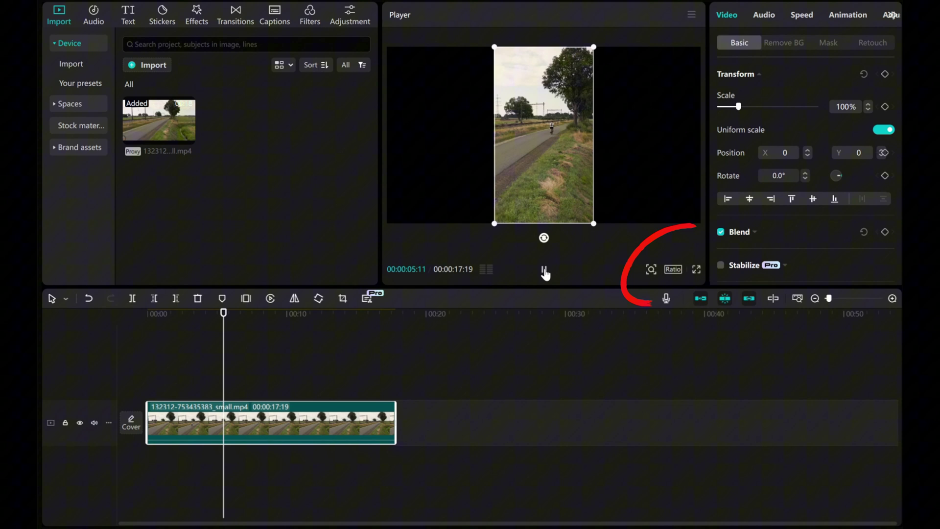
left_click(543, 271)
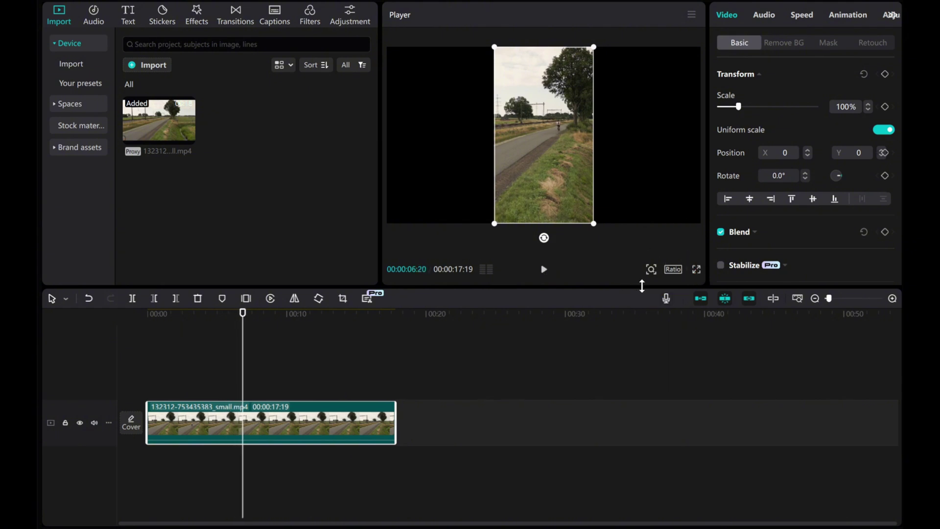
Step: Switch the Player canvas ratio to 9:16 and resume playback past 7 seconds
left_click(675, 270)
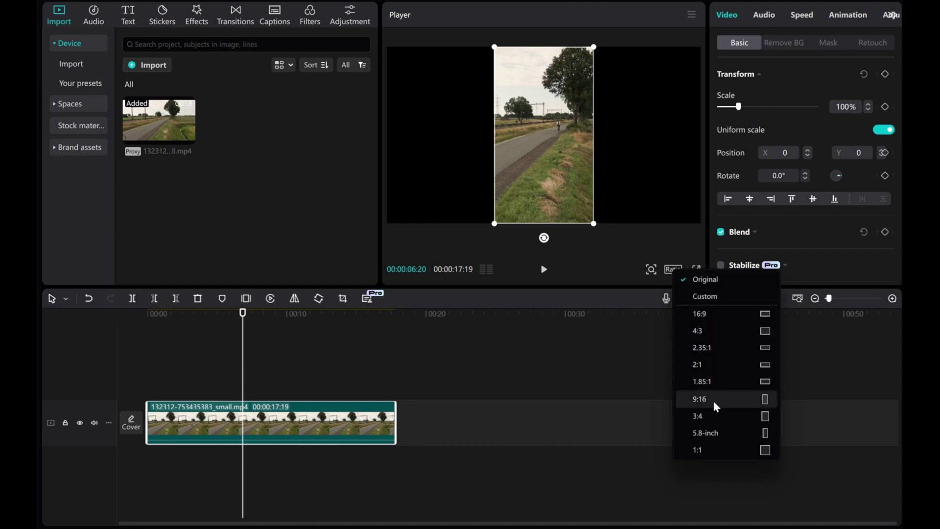
left_click(731, 399)
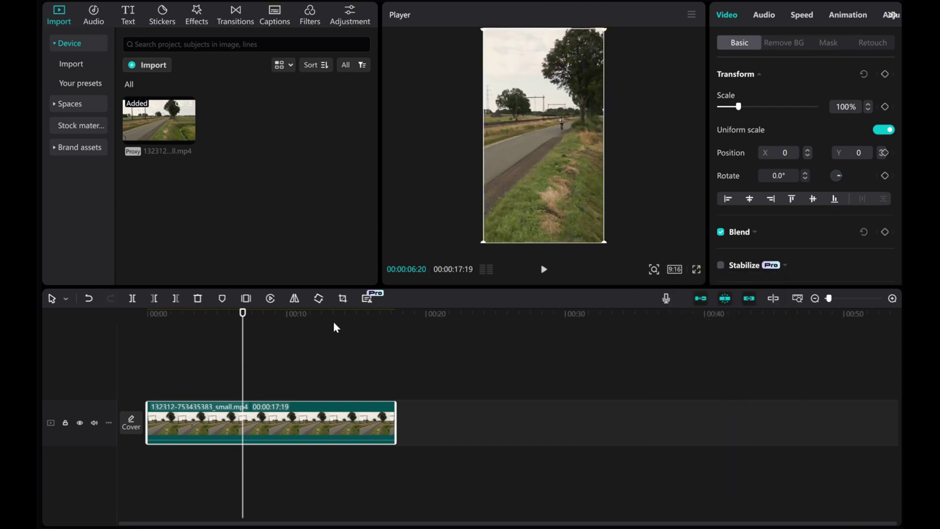
left_click(544, 269)
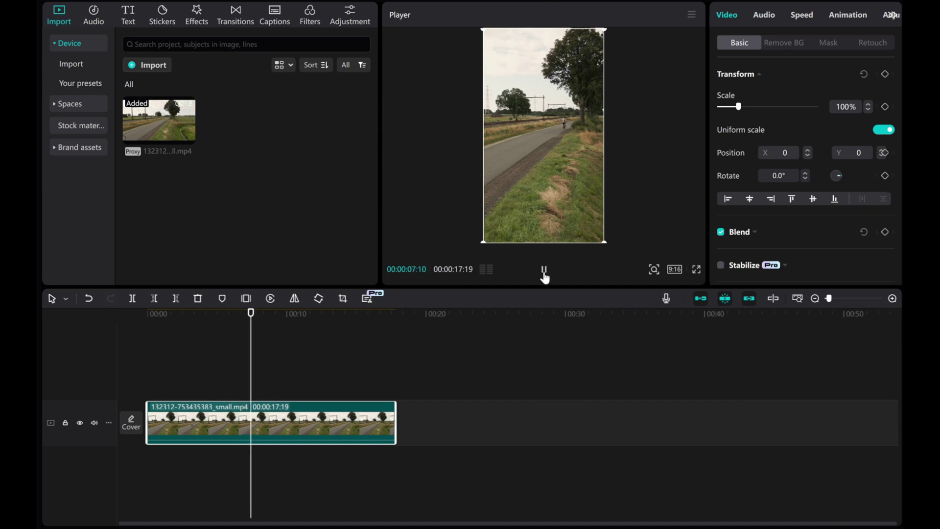